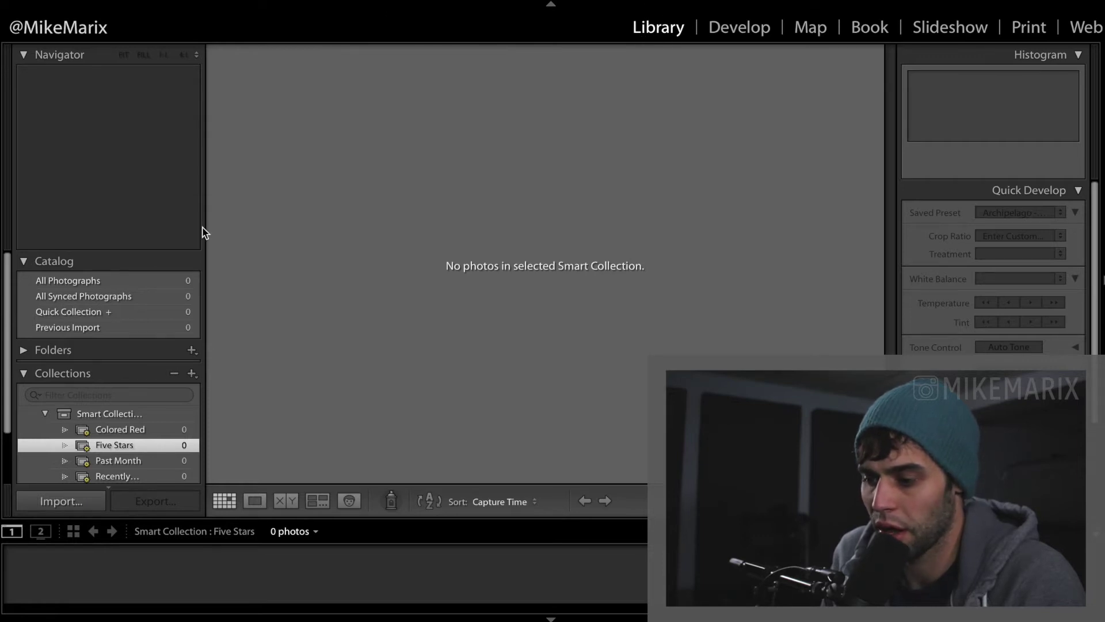
# Start an Add import from the Untitled card's PRIVATE folder and uncheck all 252 items
pyautogui.click(61, 502)
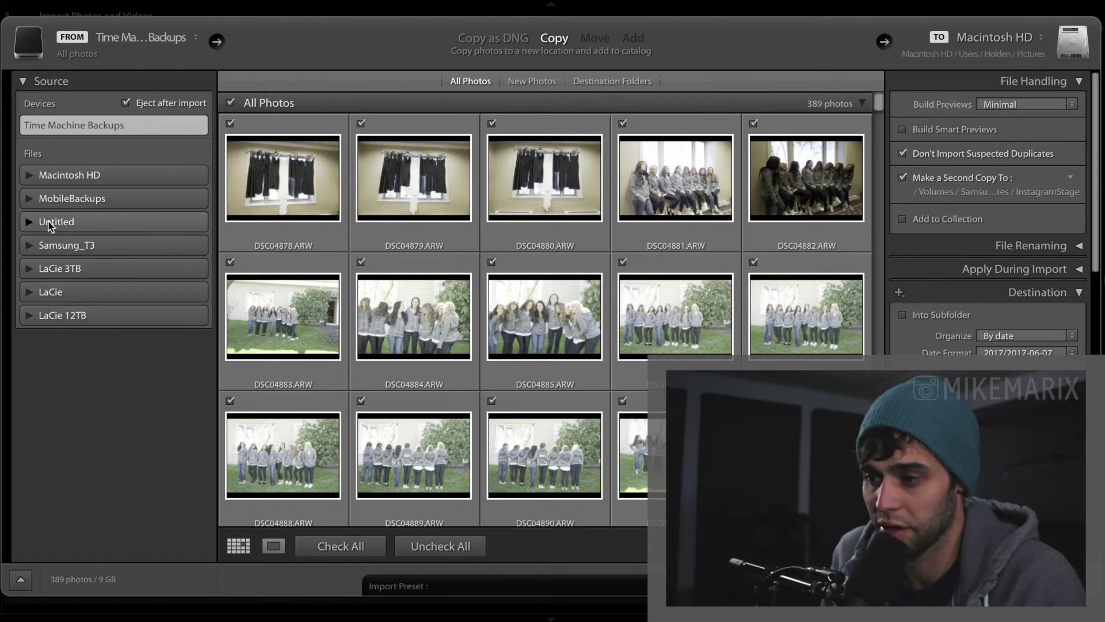
pyautogui.click(29, 223)
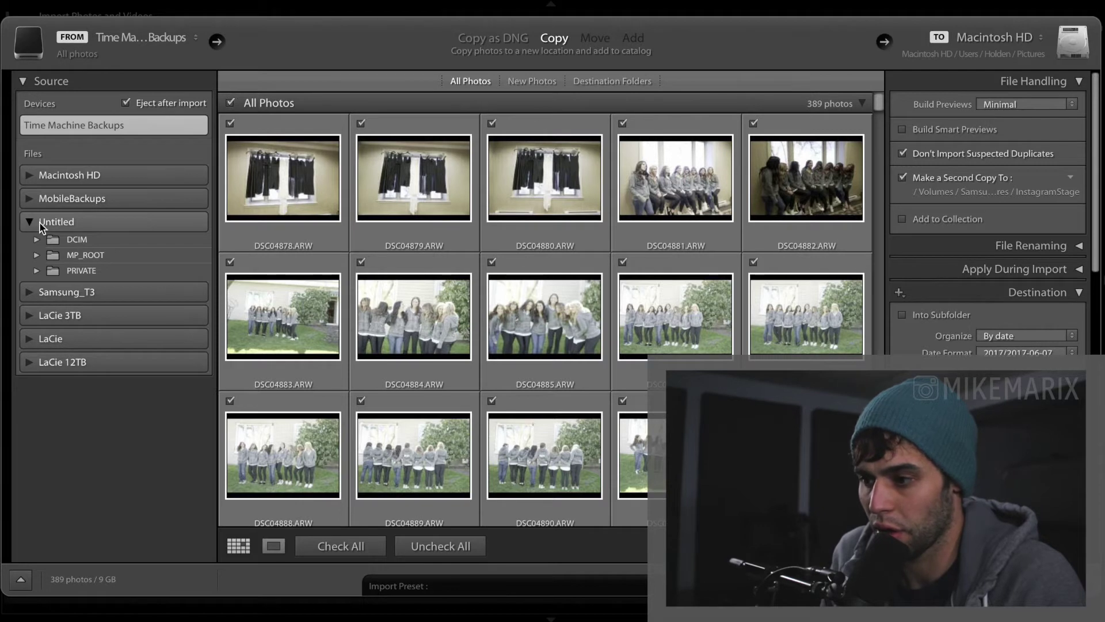
pyautogui.click(87, 272)
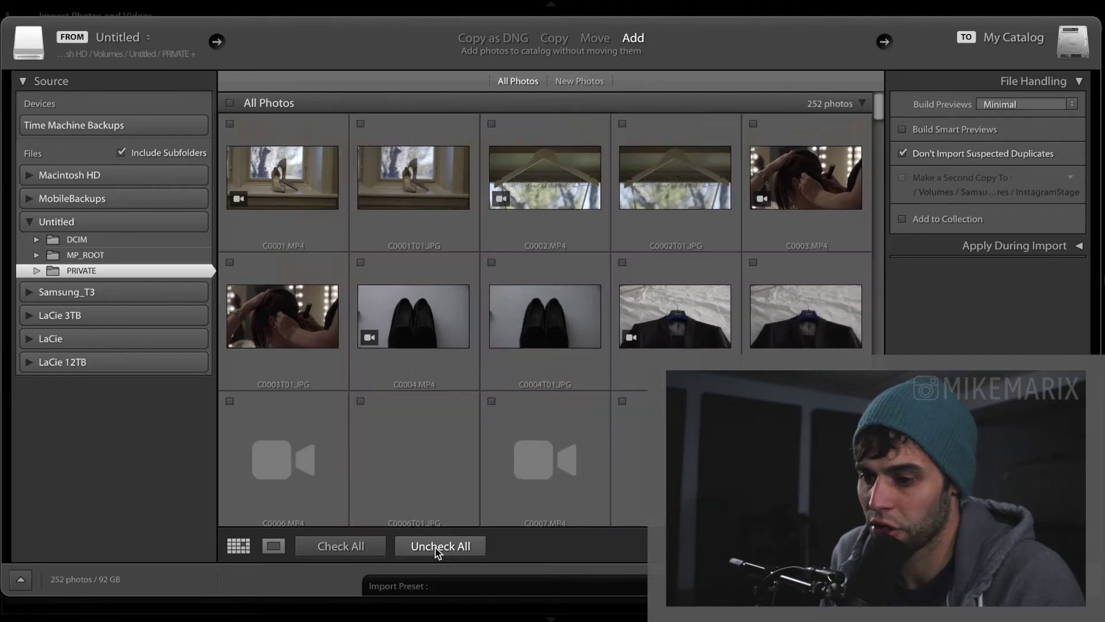
pyautogui.click(436, 550)
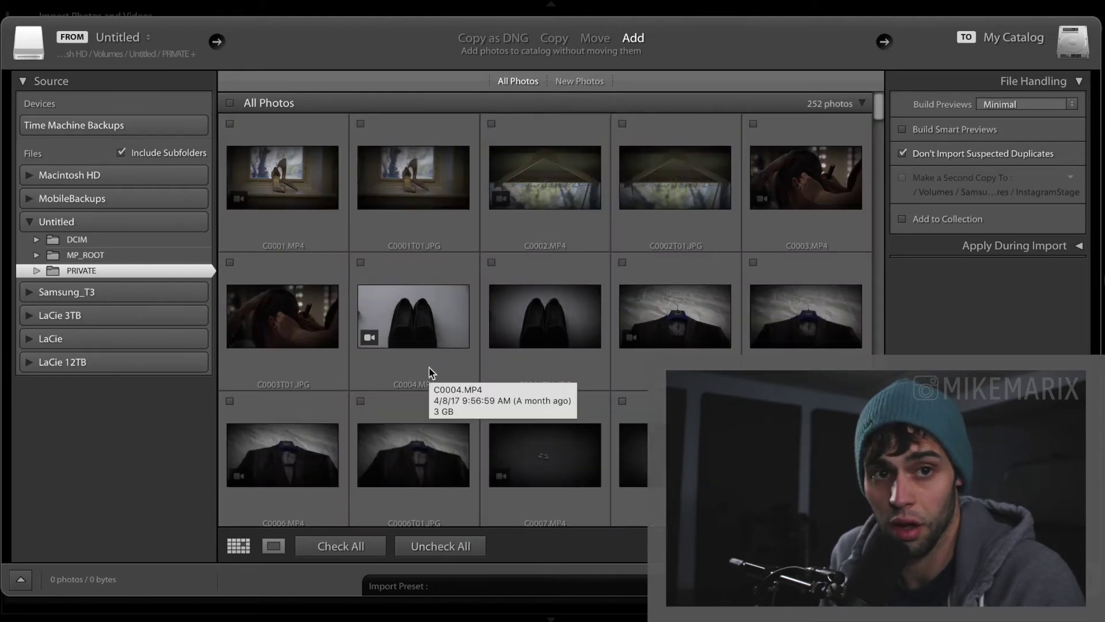
# In the DCIM folder, scroll back to the top and begin the selection at DSC05182
pyautogui.scroll(-15, 430, 368)
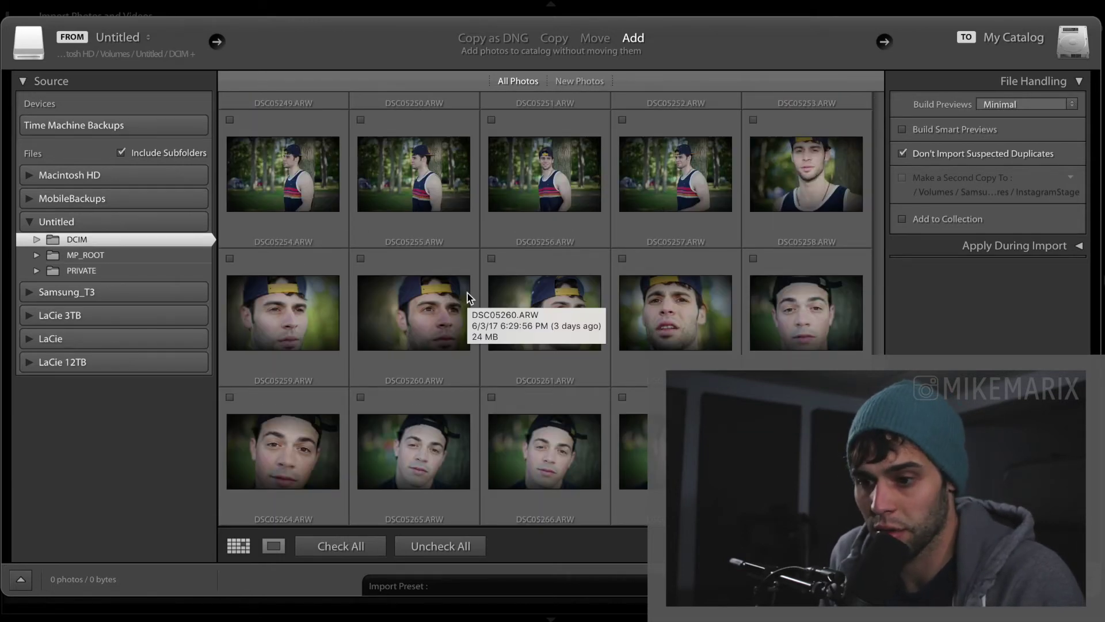
pyautogui.scroll(1, 466, 305)
pyautogui.scroll(4, 466, 305)
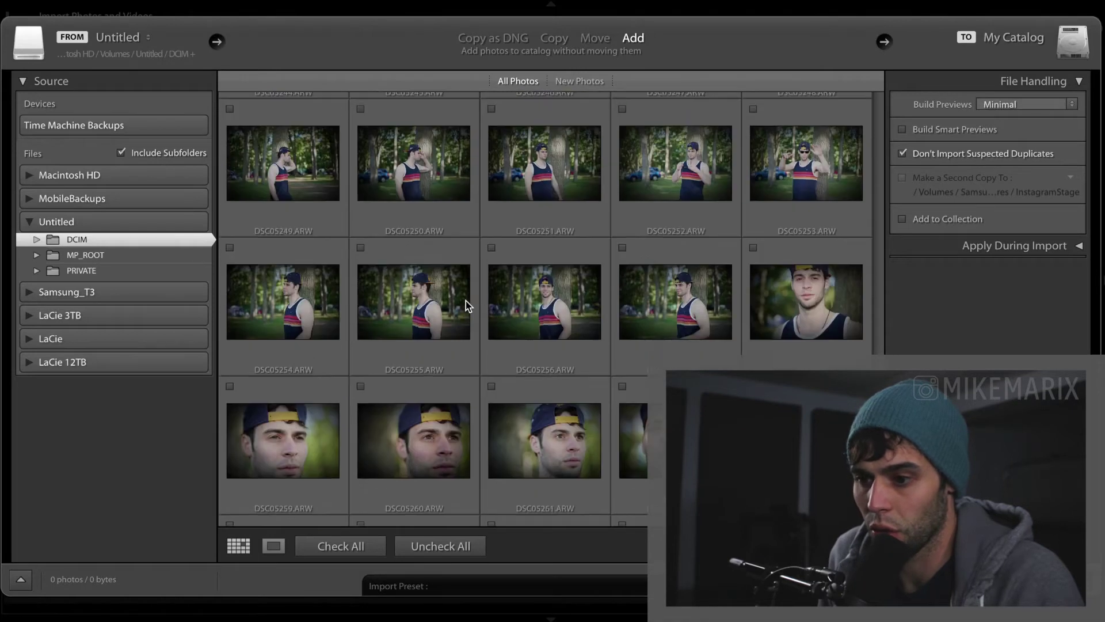
pyautogui.scroll(4, 467, 305)
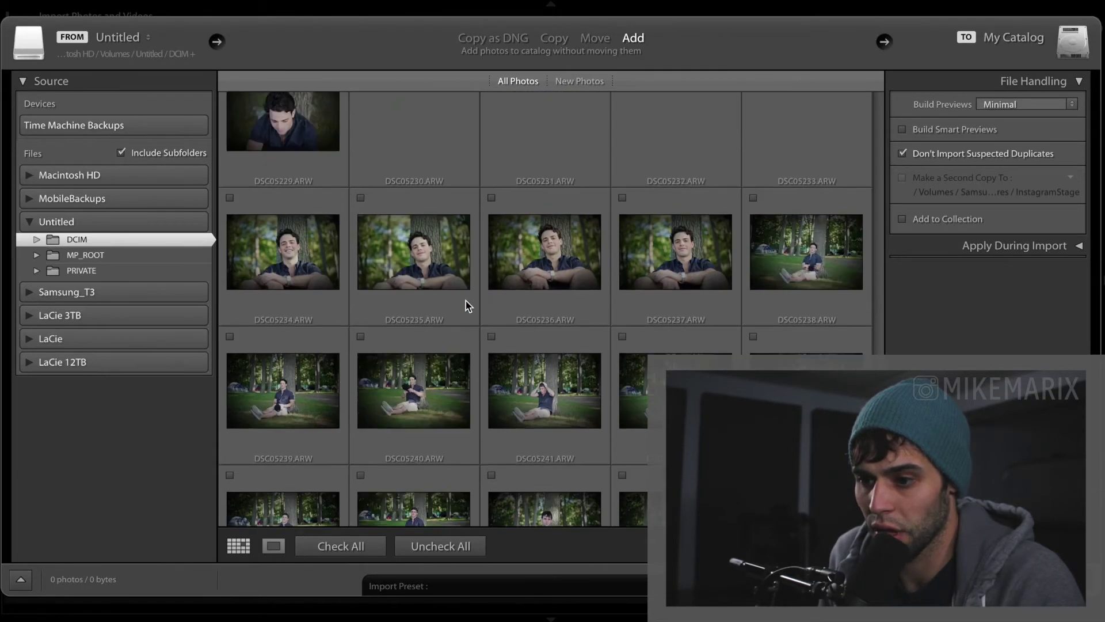
pyautogui.scroll(5, 466, 305)
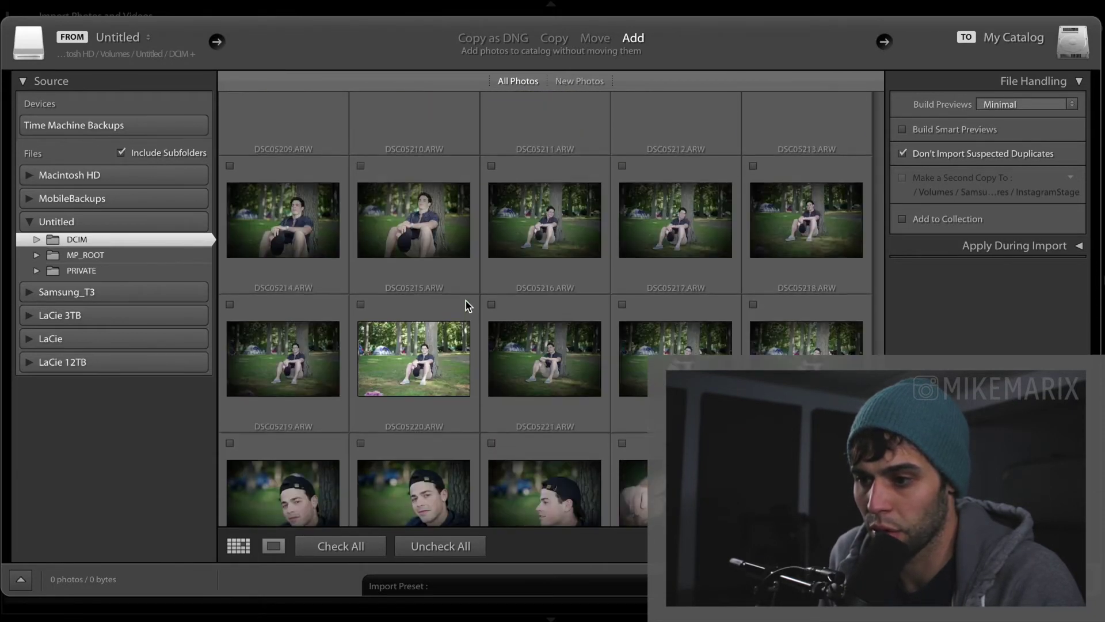
pyautogui.scroll(4, 468, 305)
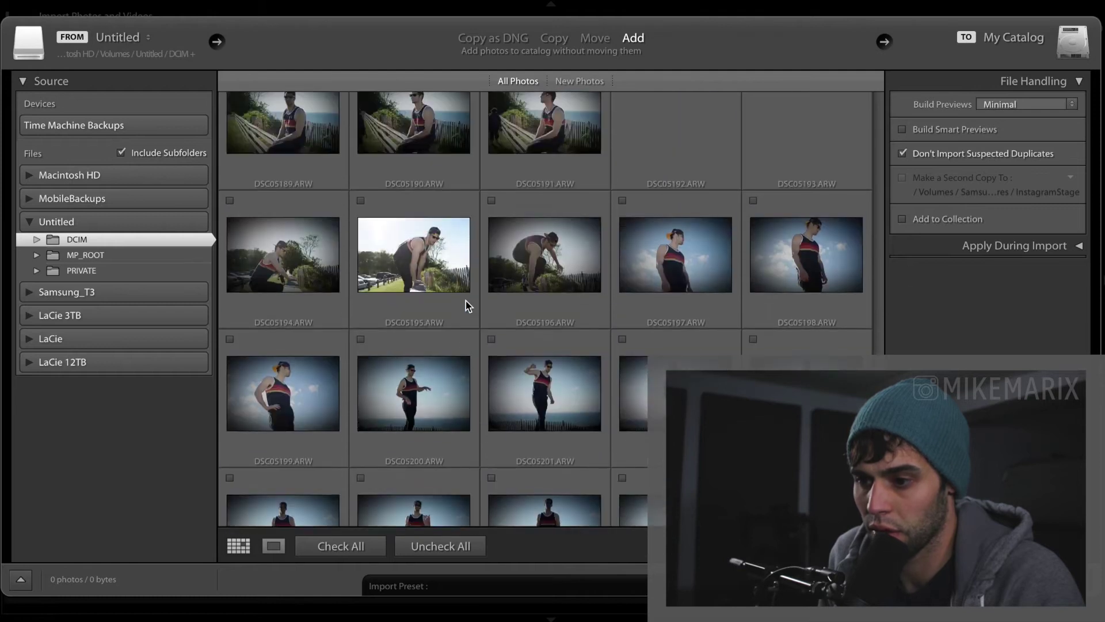
pyautogui.scroll(2, 465, 300)
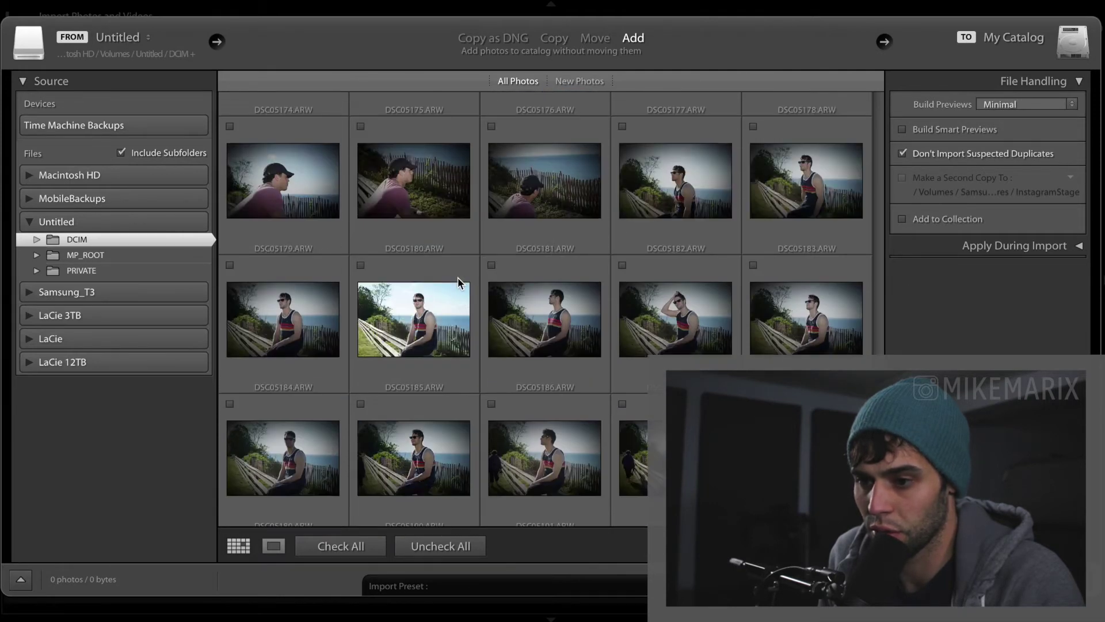
pyautogui.click(672, 194)
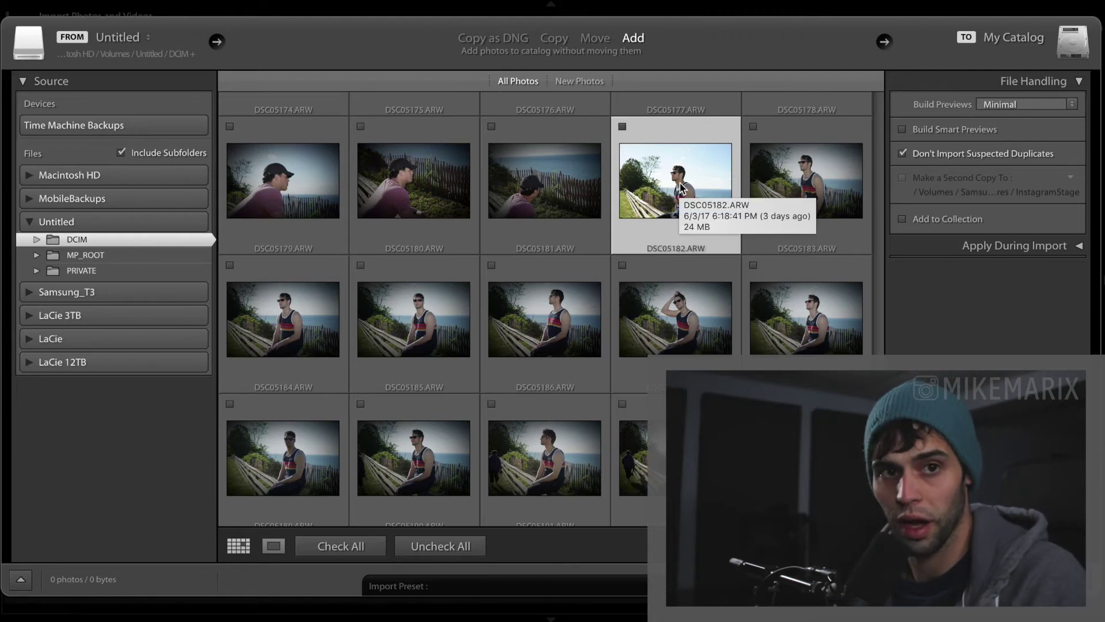
pyautogui.scroll(-10, 681, 184)
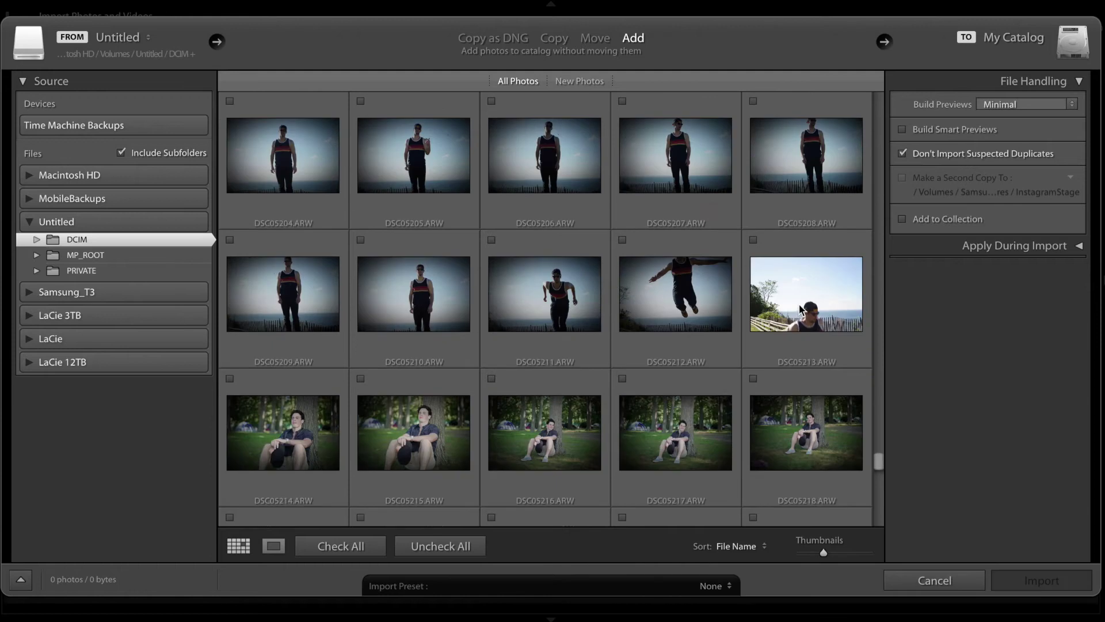
# Check DSC05182 through DSC05213 and import those 32 photos in place
pyautogui.keyDown('shift'); pyautogui.click(754, 233); pyautogui.keyUp('shift')
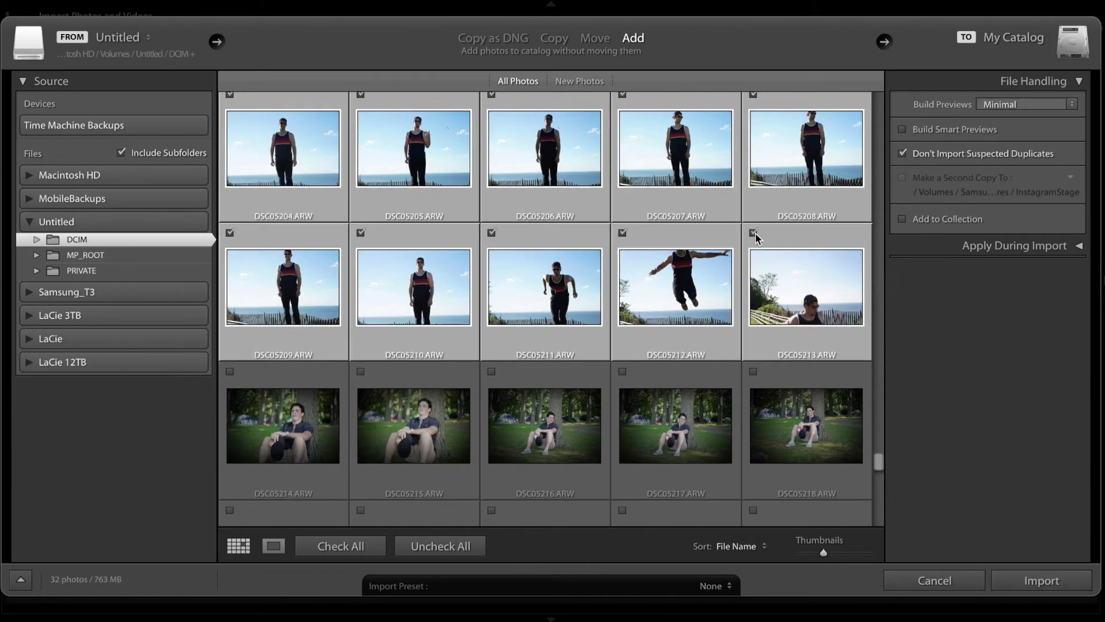
pyautogui.scroll(8, 744, 241)
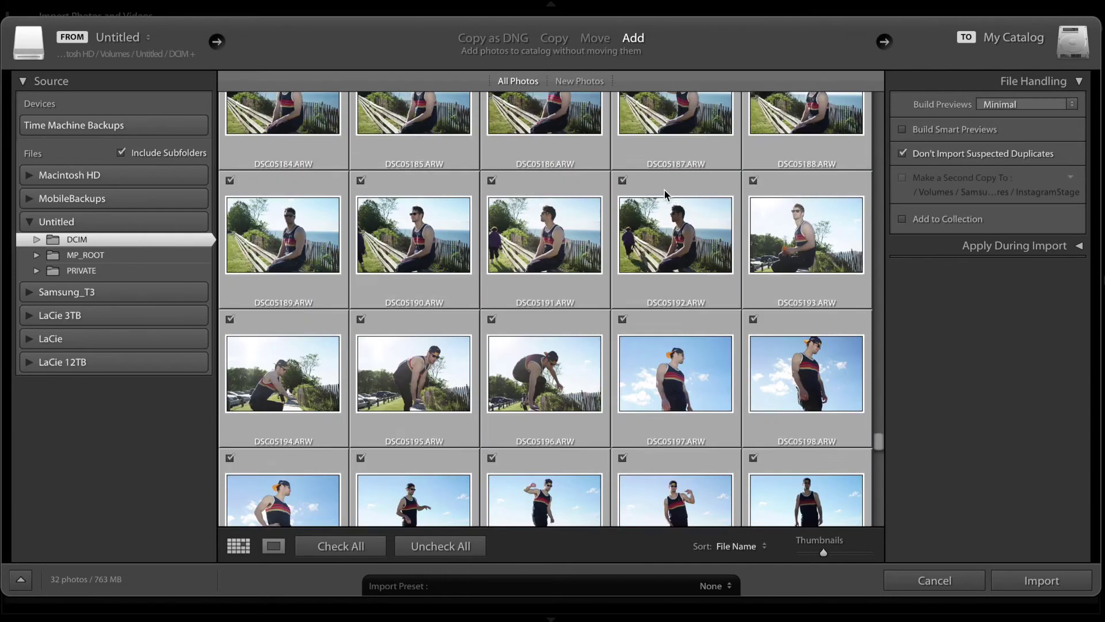
pyautogui.scroll(2, 666, 198)
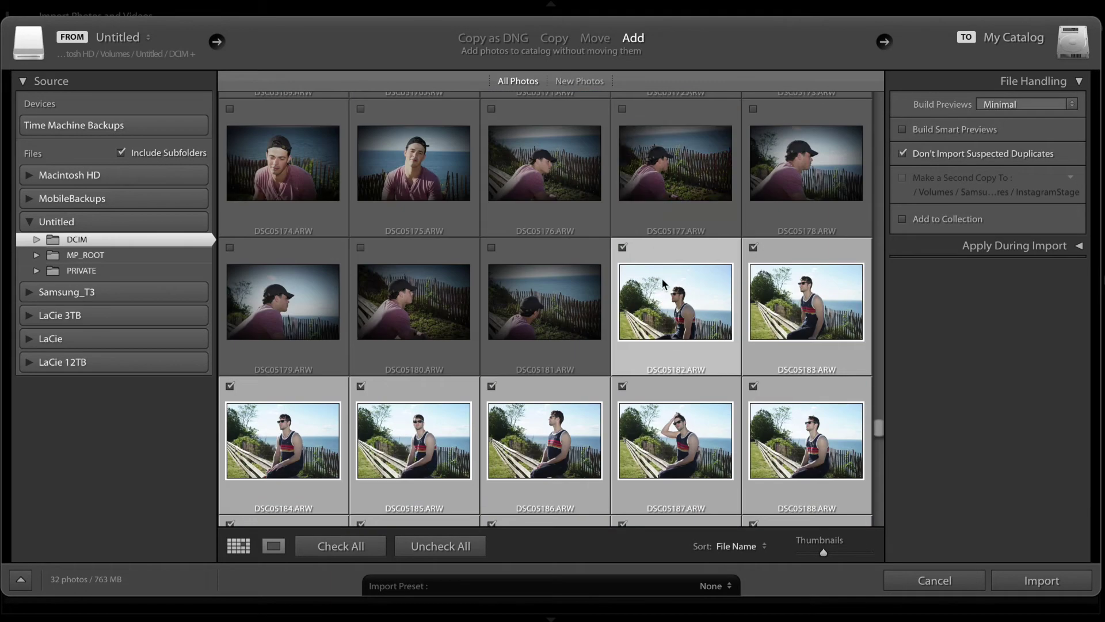
pyautogui.scroll(-5, 662, 277)
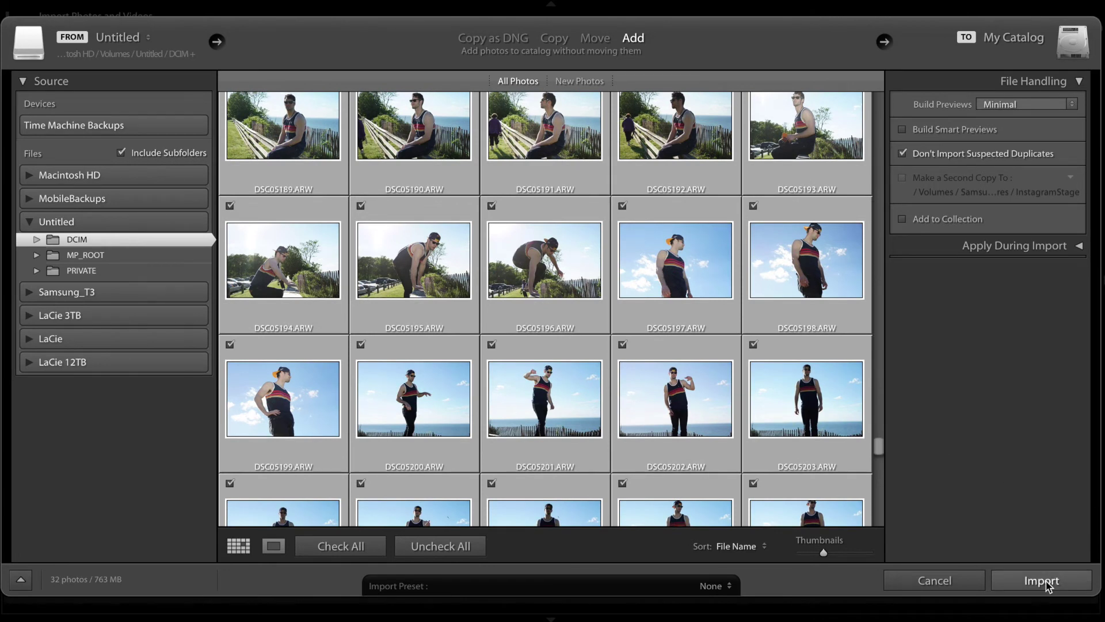
pyautogui.click(1042, 581)
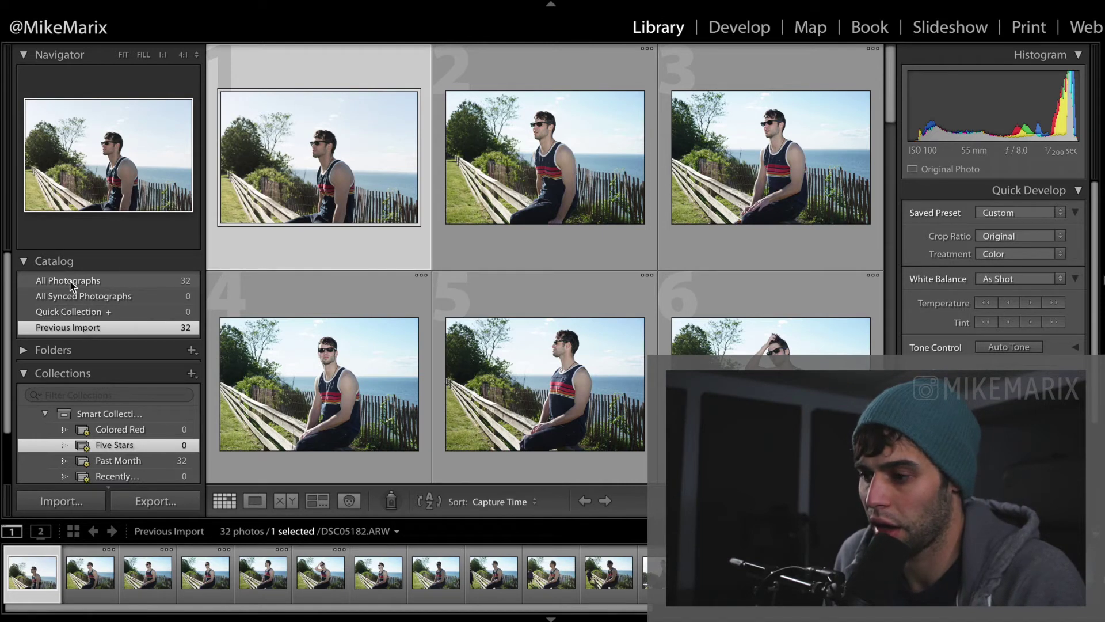
# Show All Photographs (32) and open DSC05185 on its own in Loupe view
pyautogui.click(82, 282)
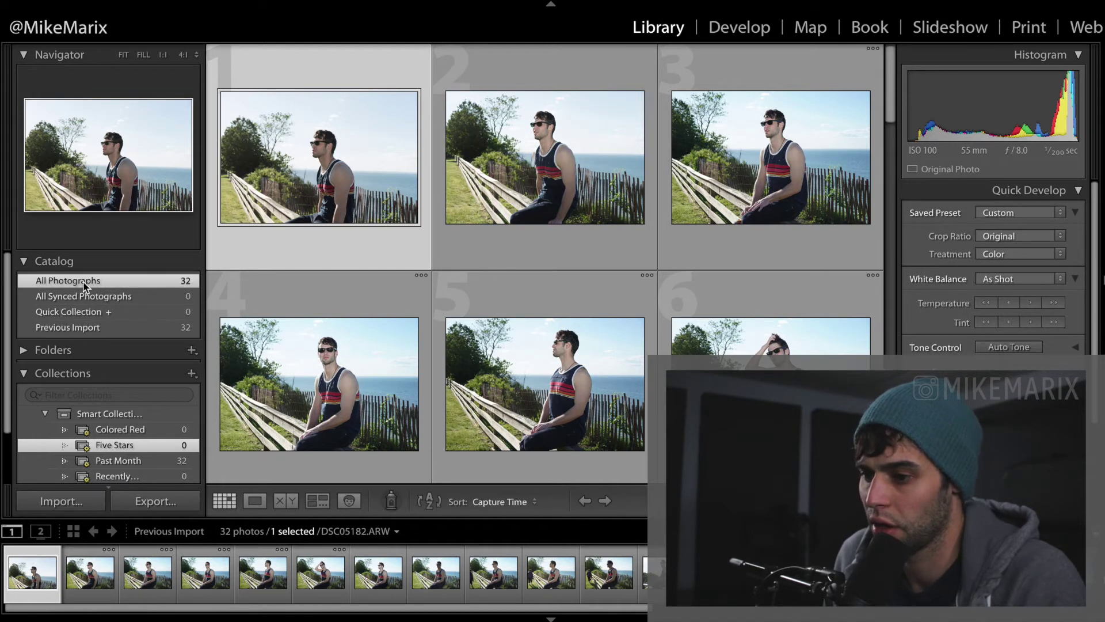
pyautogui.hscroll(10, 554, 582)
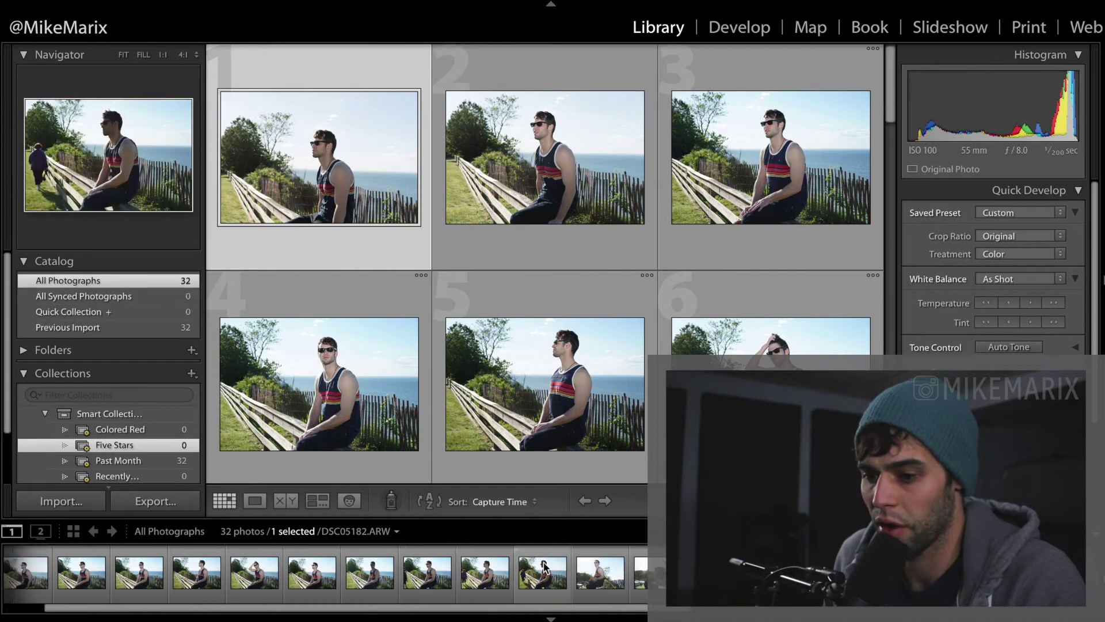
pyautogui.hscroll(-10, 518, 576)
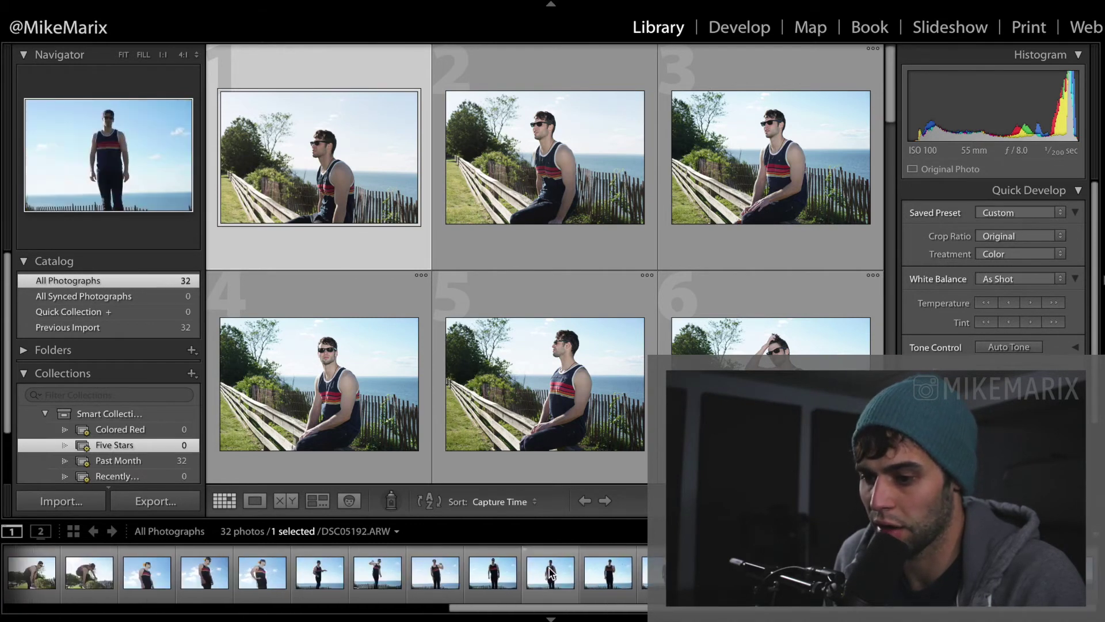
pyautogui.click(205, 573)
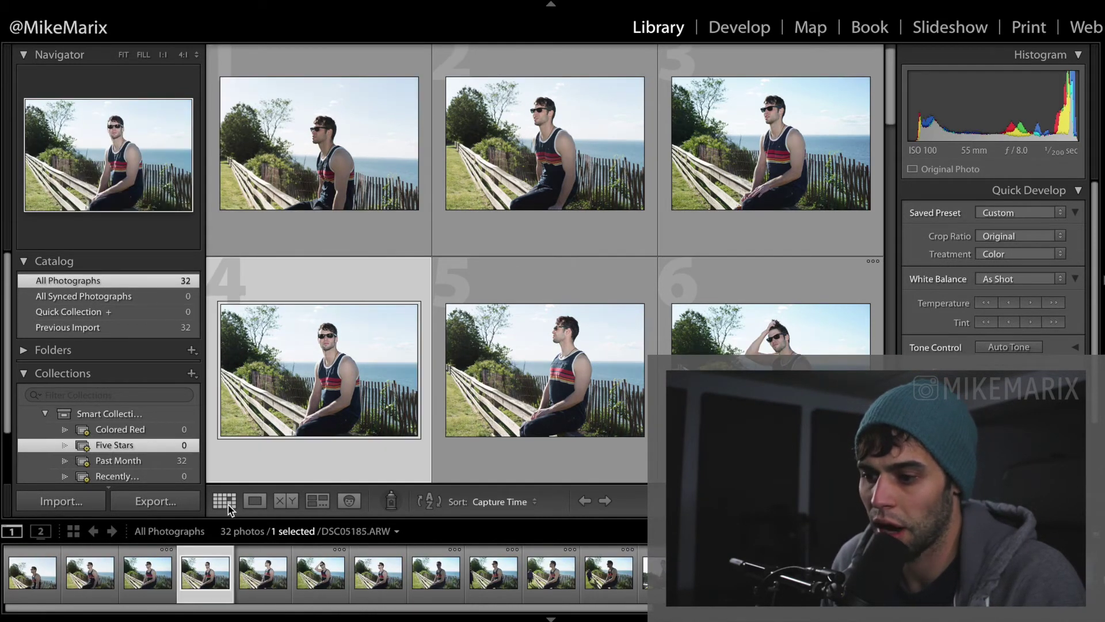
pyautogui.click(255, 502)
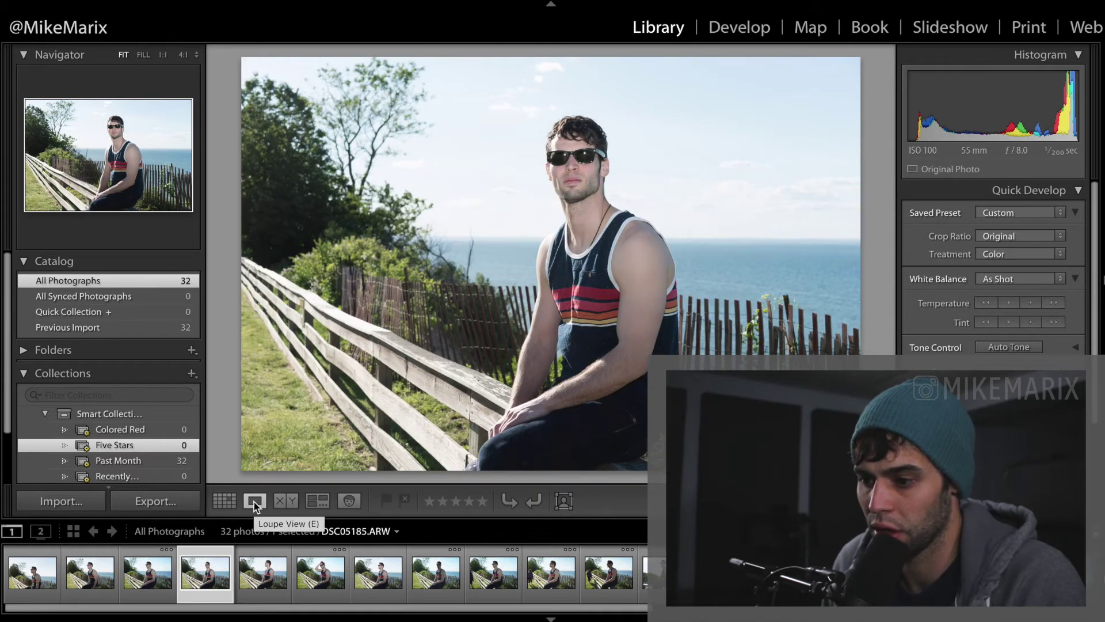
# Rate the third photo of the shoot five stars
pyautogui.click(44, 579)
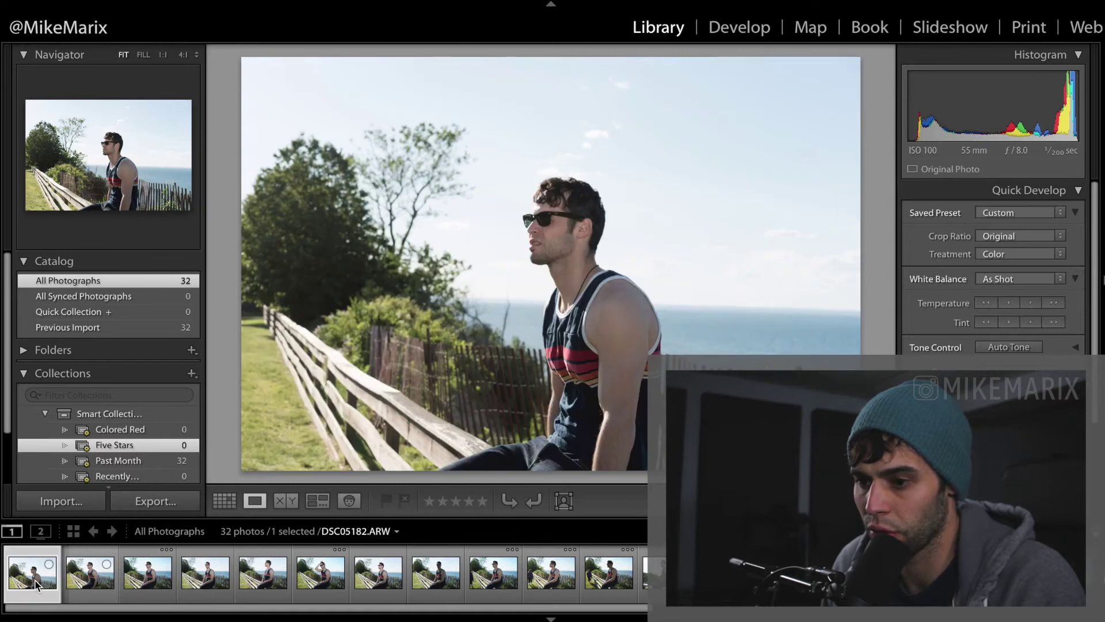
pyautogui.press('Right')
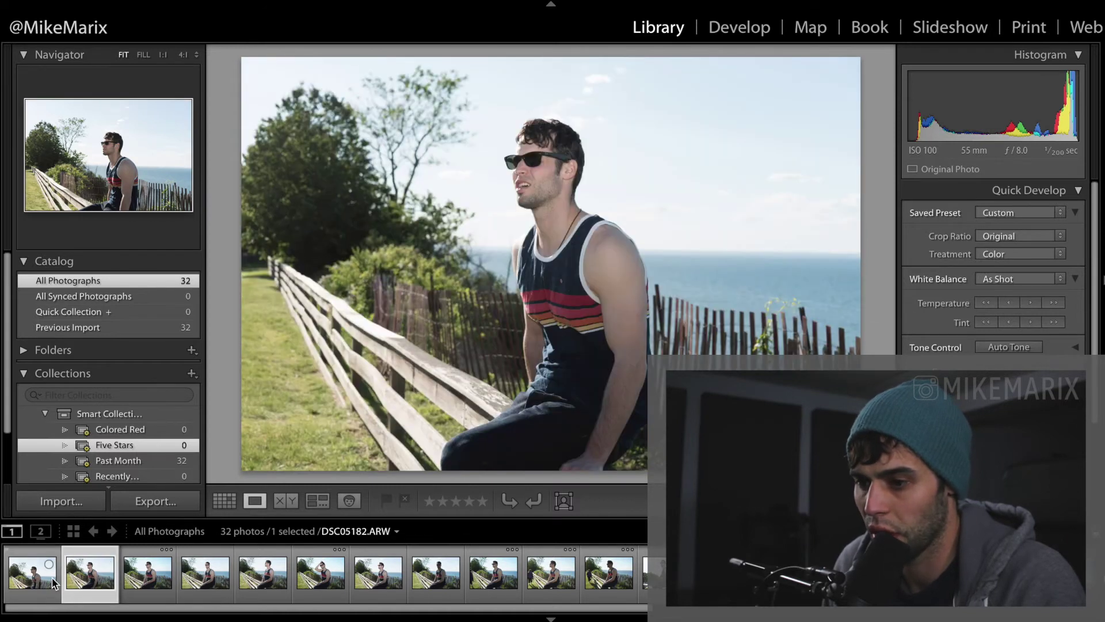
pyautogui.press('Right')
pyautogui.press('Right')
pyautogui.press('Right')
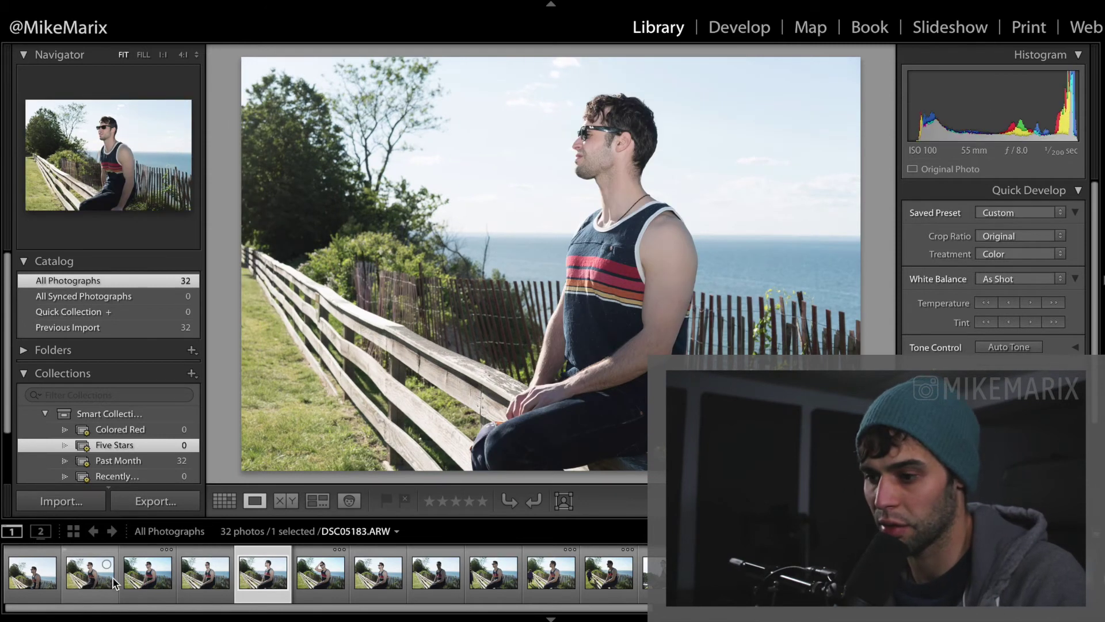
pyautogui.press('5')
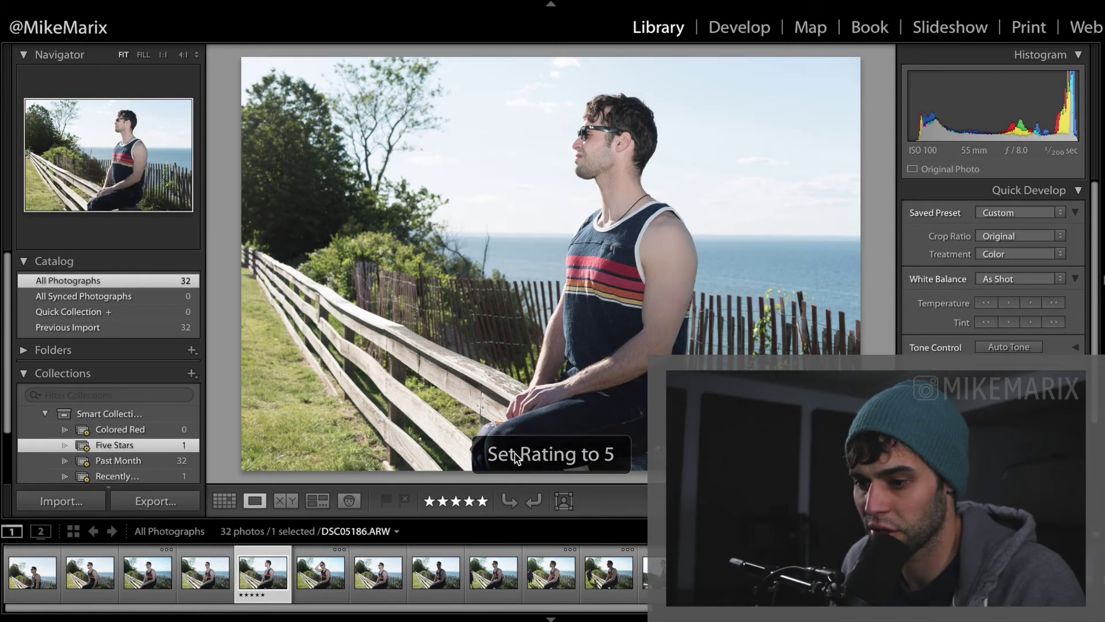
# Rate DSC05192 and following photos five stars, bringing the Five Stars count to 4
pyautogui.click(486, 584)
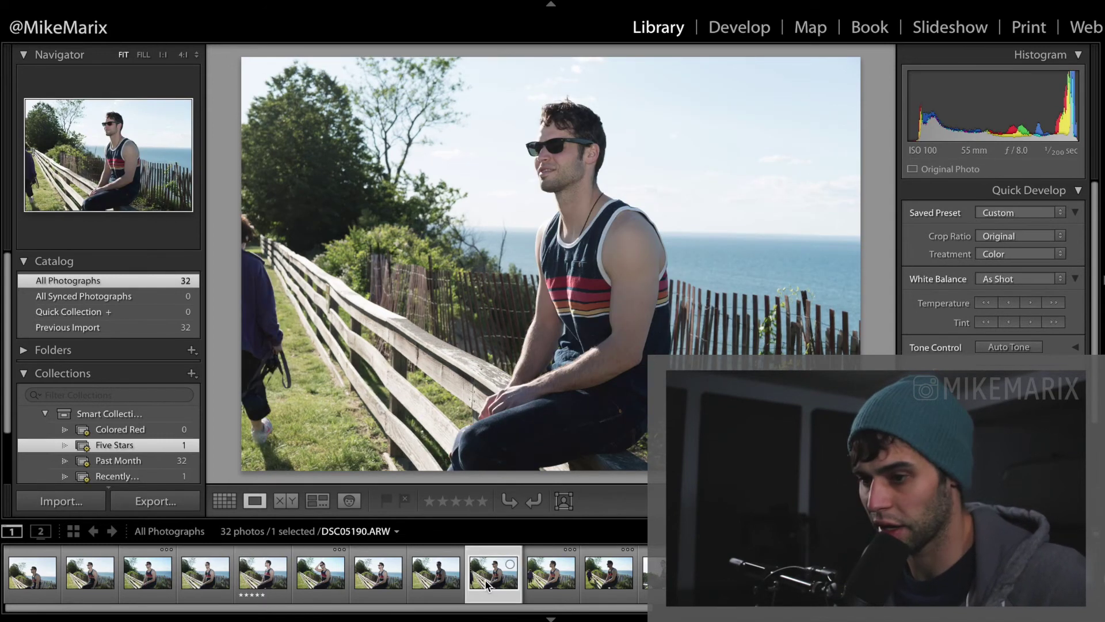
pyautogui.press('Right')
pyautogui.press('Right')
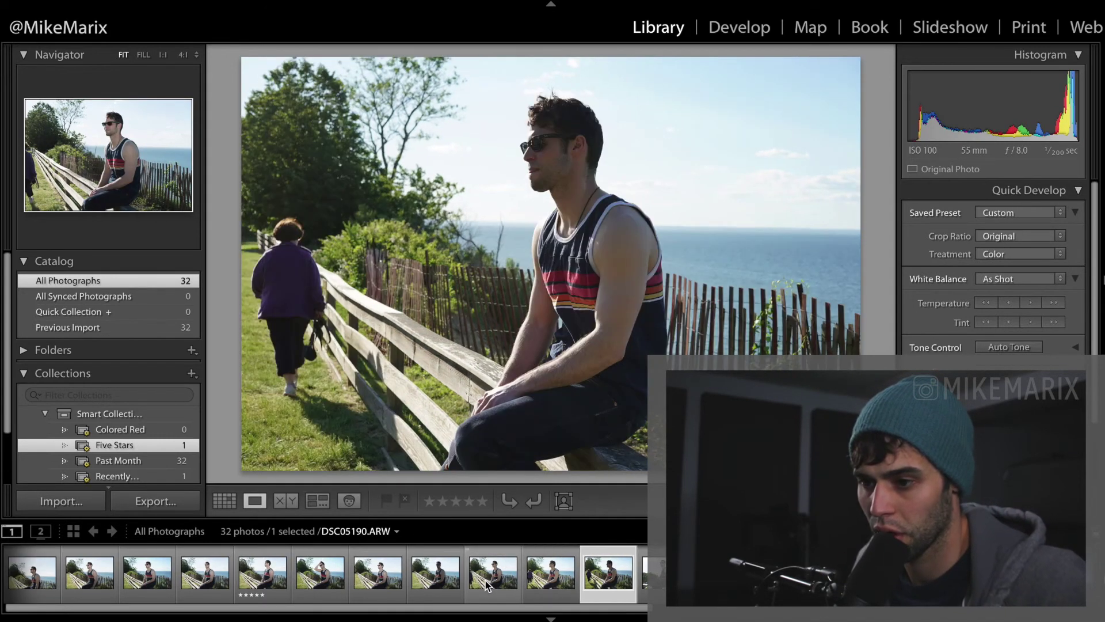
pyautogui.press('Right')
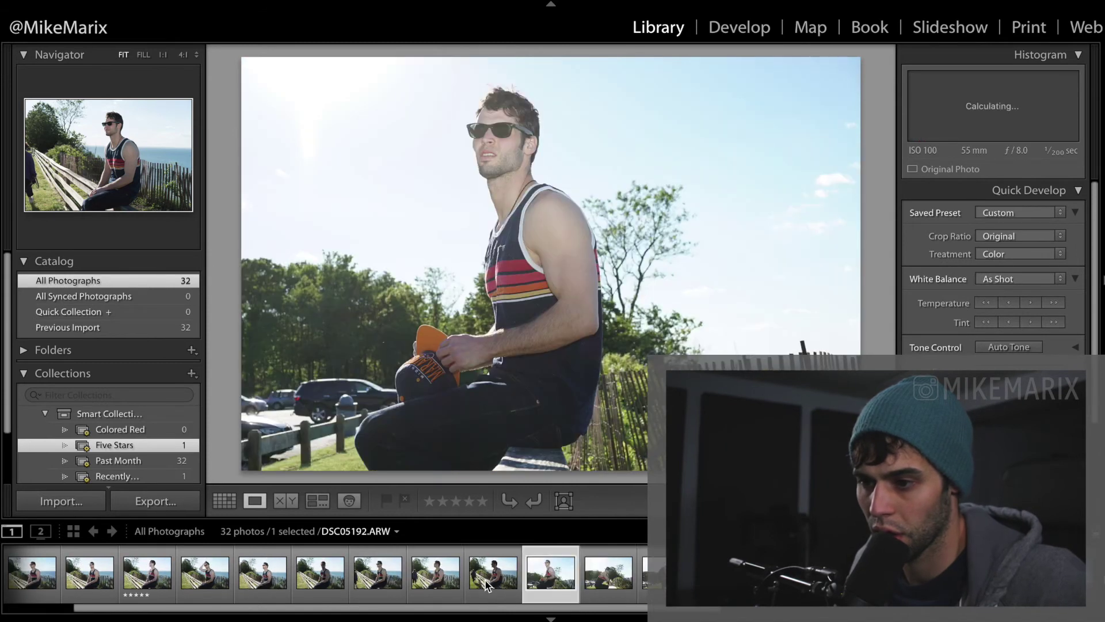
pyautogui.press('Right')
pyautogui.press('Right')
pyautogui.press('Right')
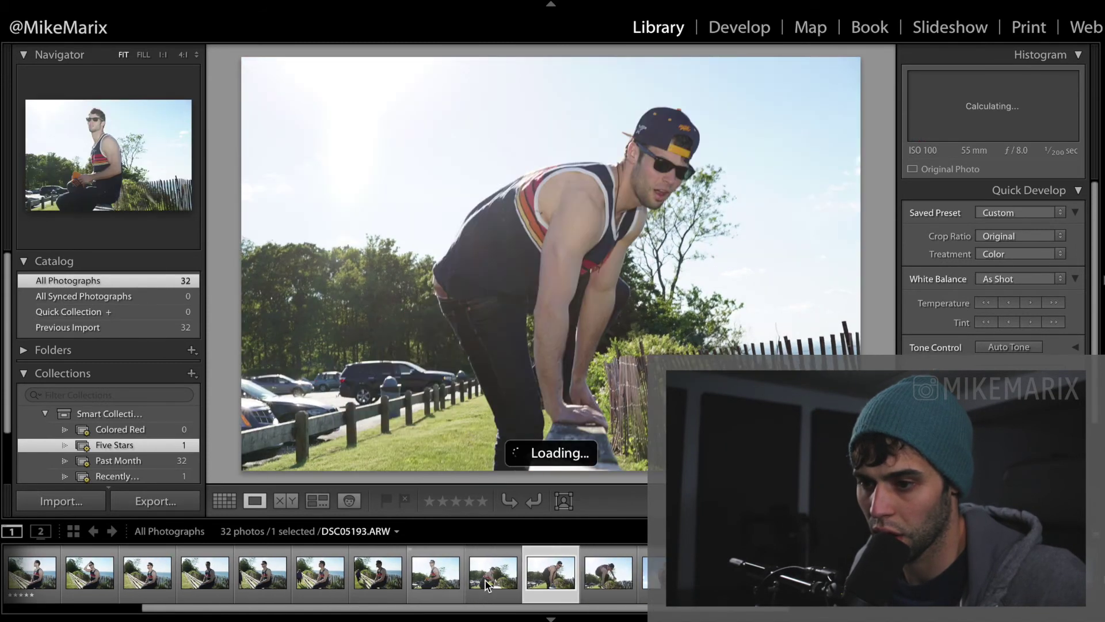
pyautogui.press('5')
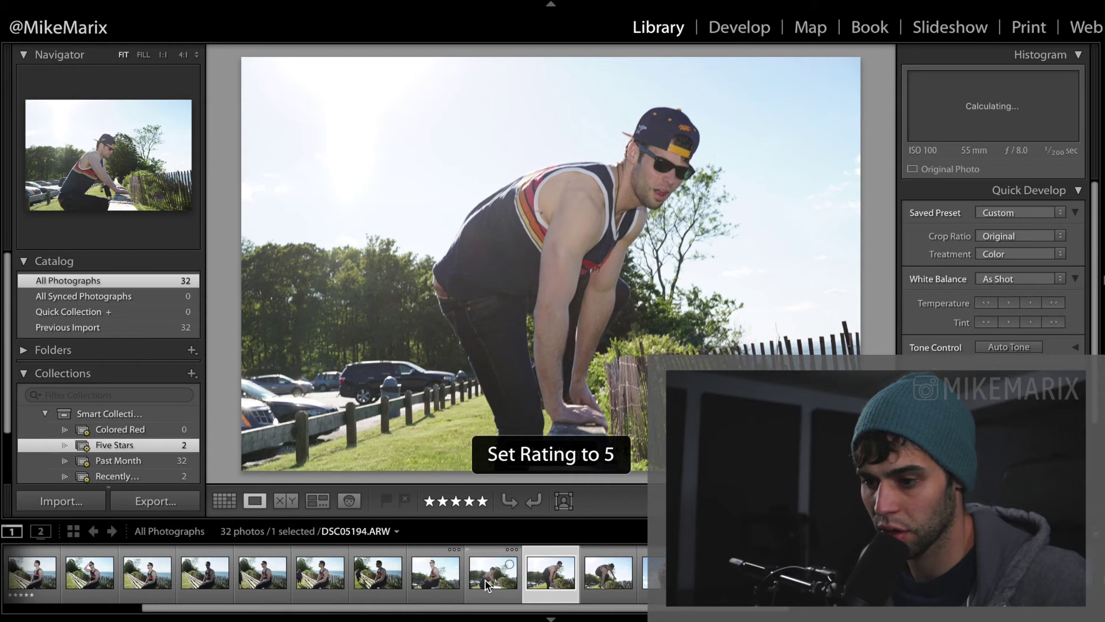
pyautogui.press('Right')
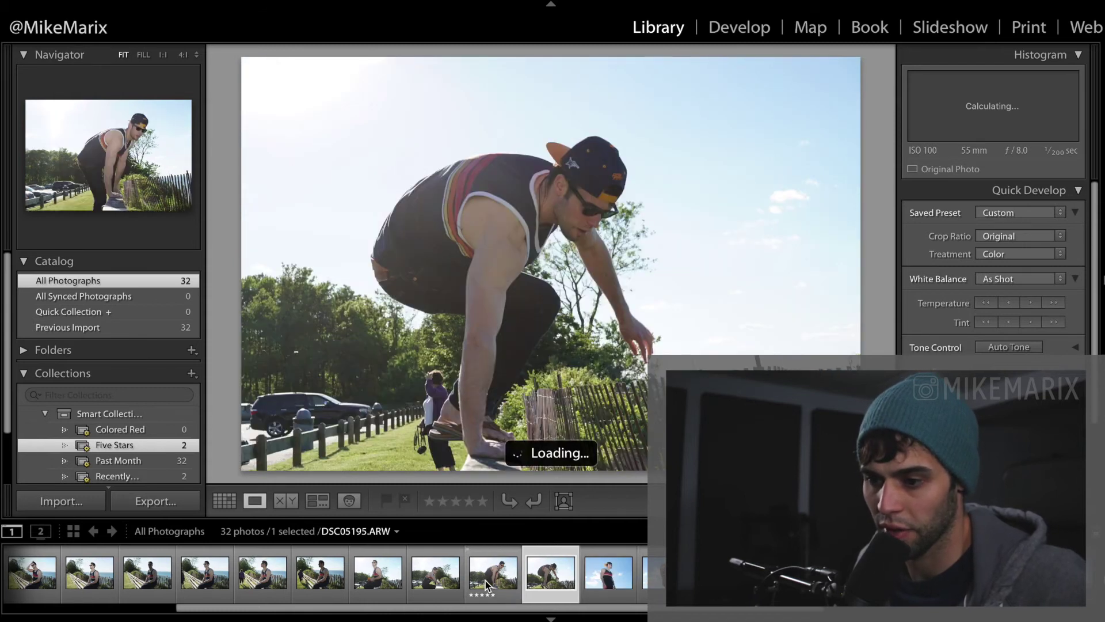
pyautogui.press('5')
pyautogui.press('Right')
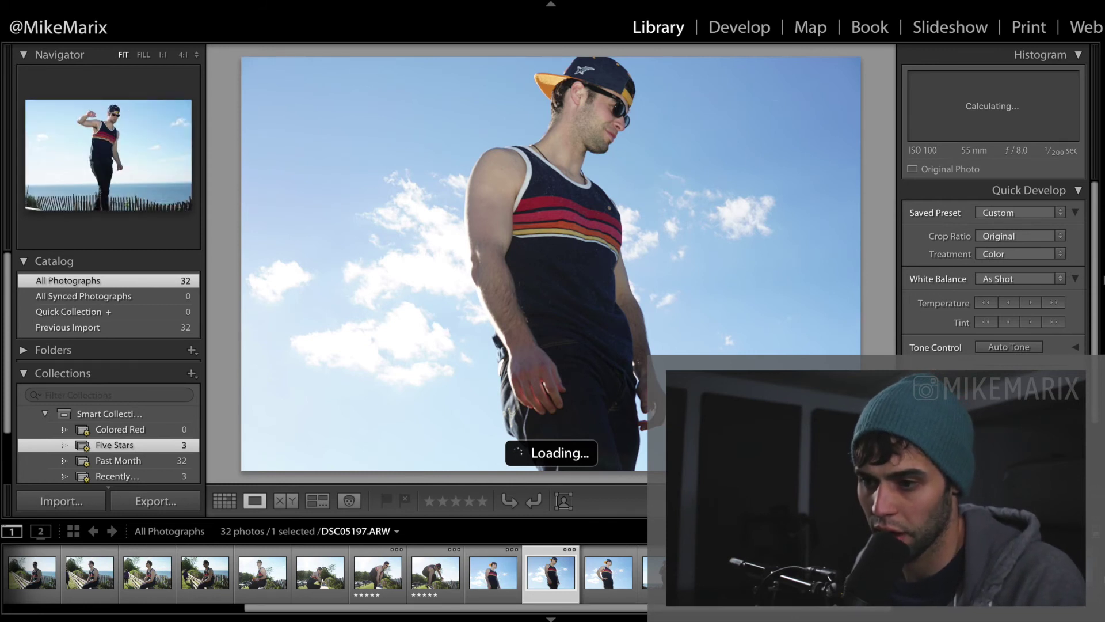
pyautogui.press('5')
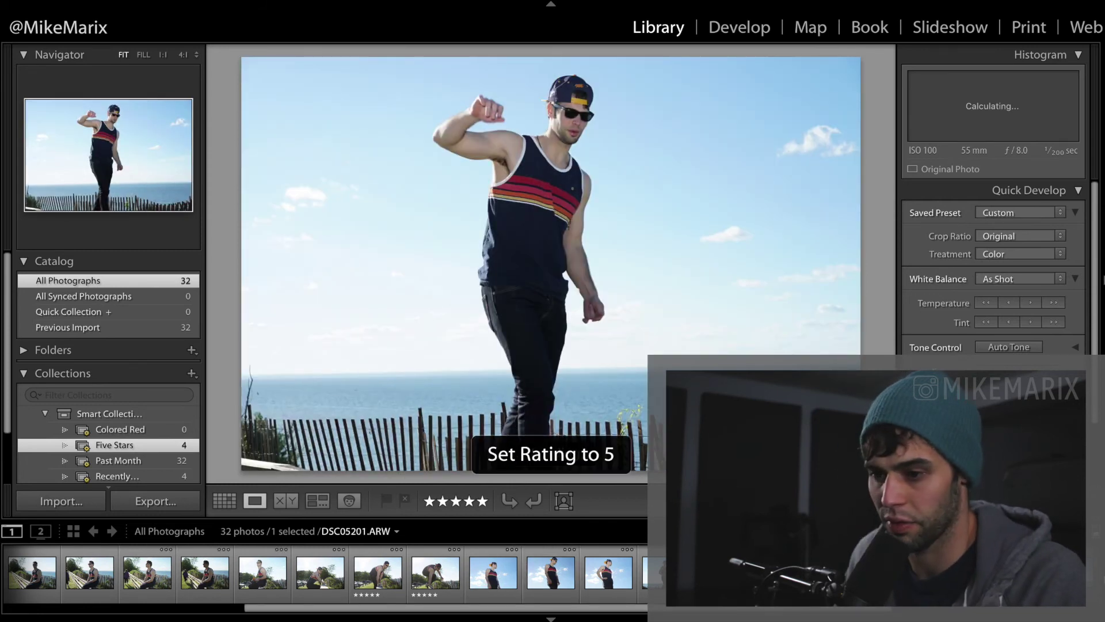
pyautogui.press('Right')
pyautogui.press('Right')
pyautogui.press('Right')
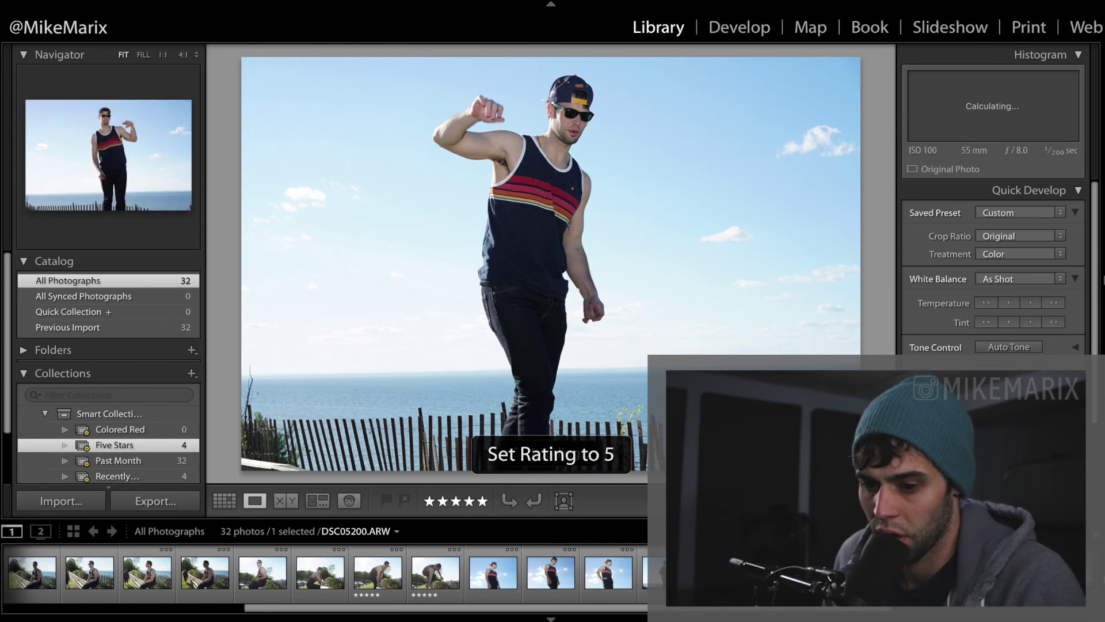
pyautogui.press('5')
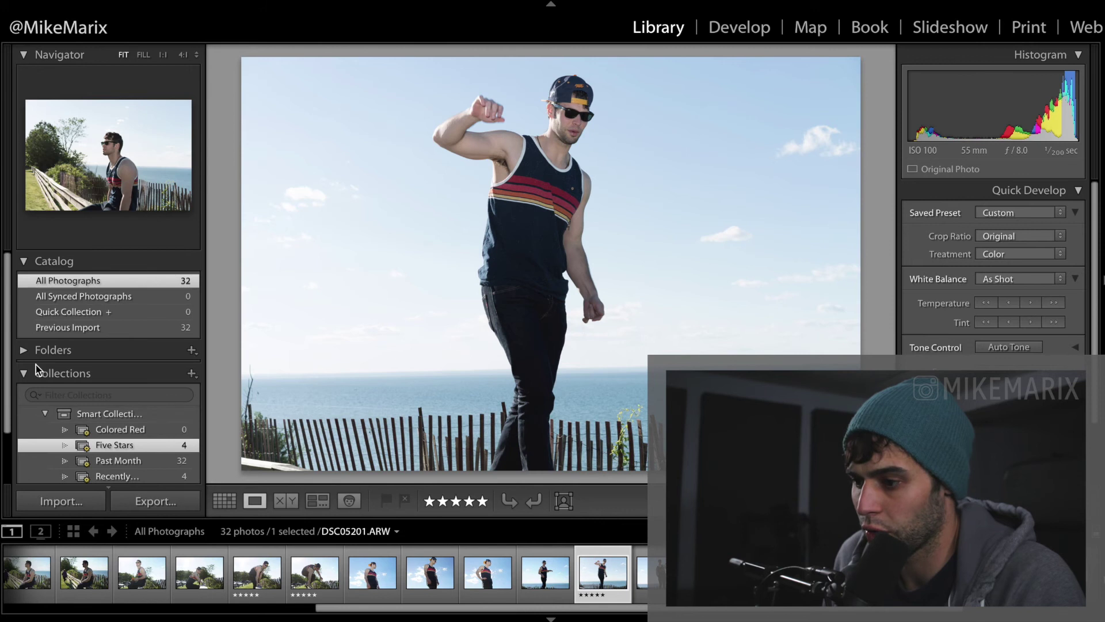
# Filter the Library to the Five Stars smart collection's four photos
pyautogui.click(47, 423)
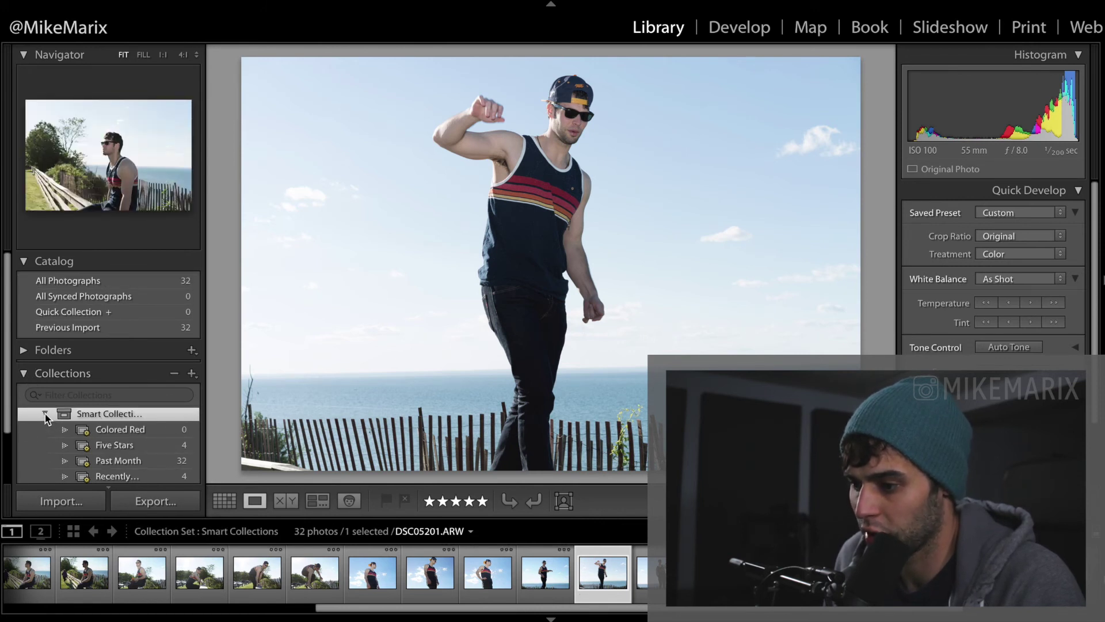
pyautogui.scroll(-1, 49, 423)
pyautogui.scroll(-2, 49, 425)
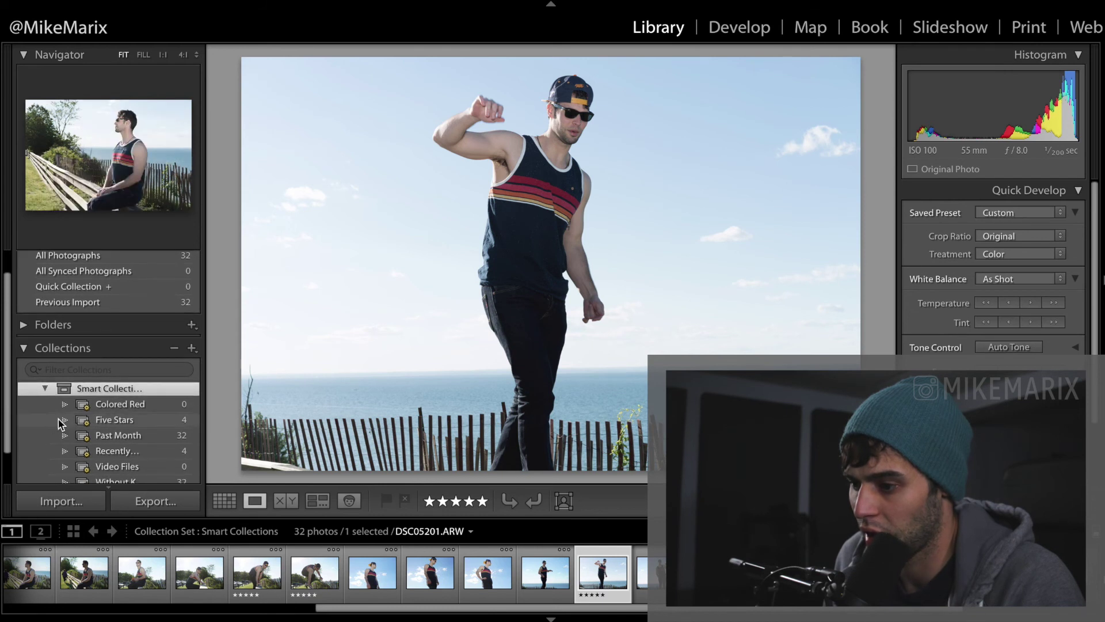
pyautogui.click(108, 422)
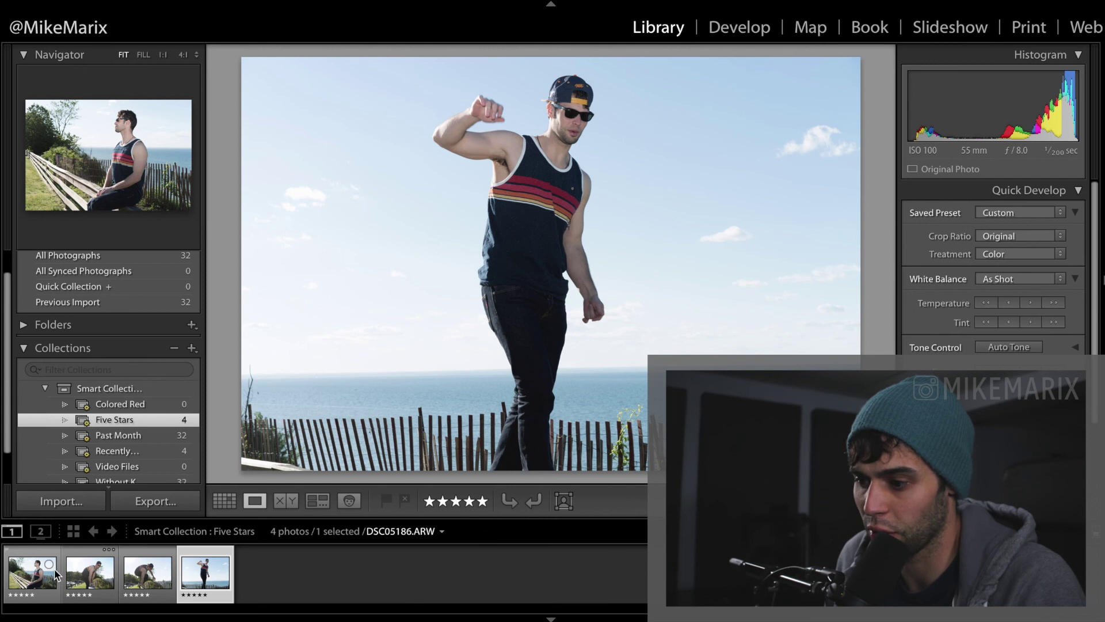
# Review the four five-star photos and open DSC05201 in the Develop module
pyautogui.click(26, 582)
pyautogui.press('Right')
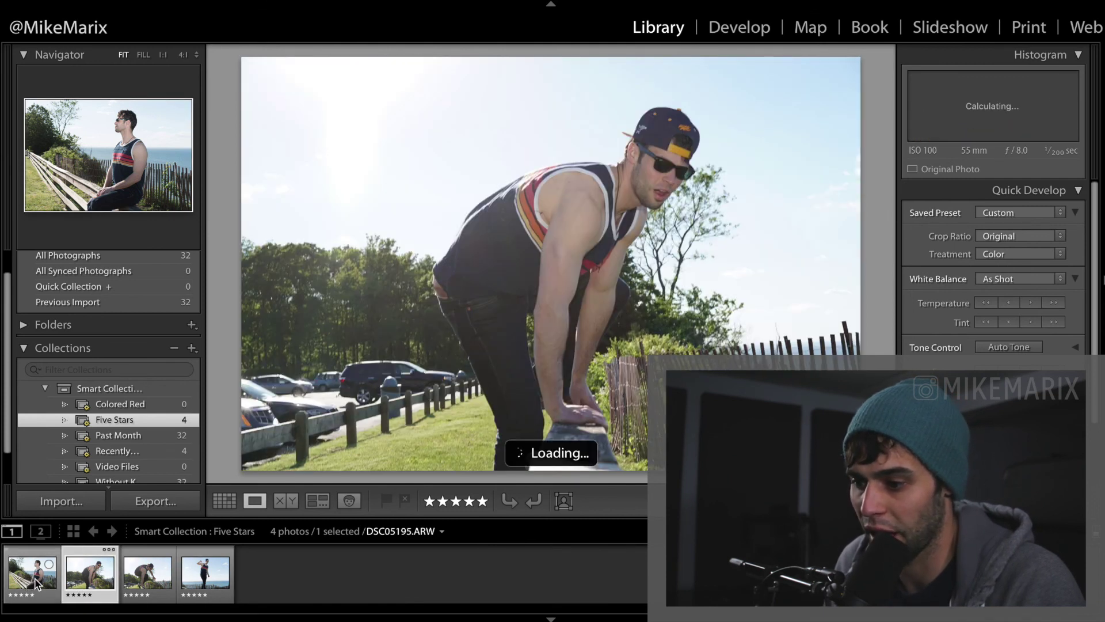
pyautogui.press('Right')
pyautogui.press('Right')
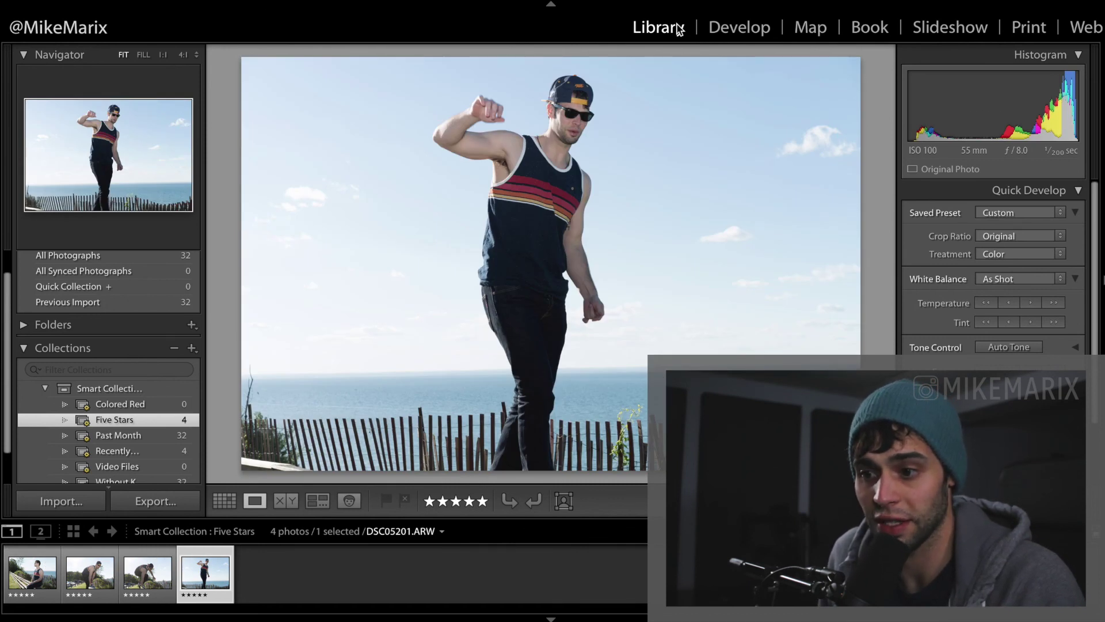
pyautogui.click(745, 32)
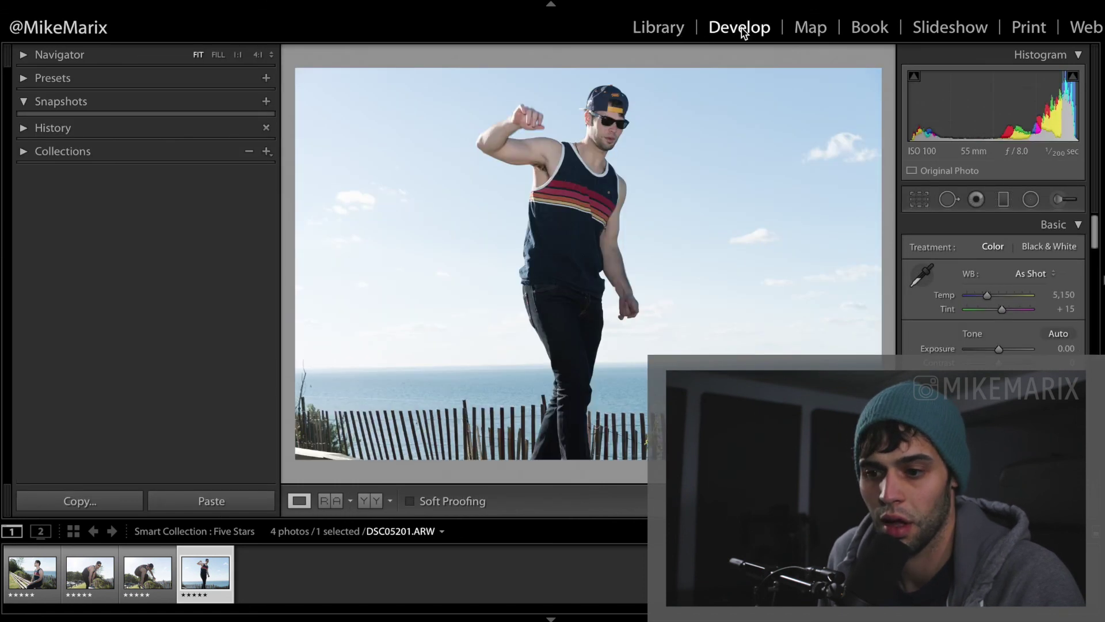